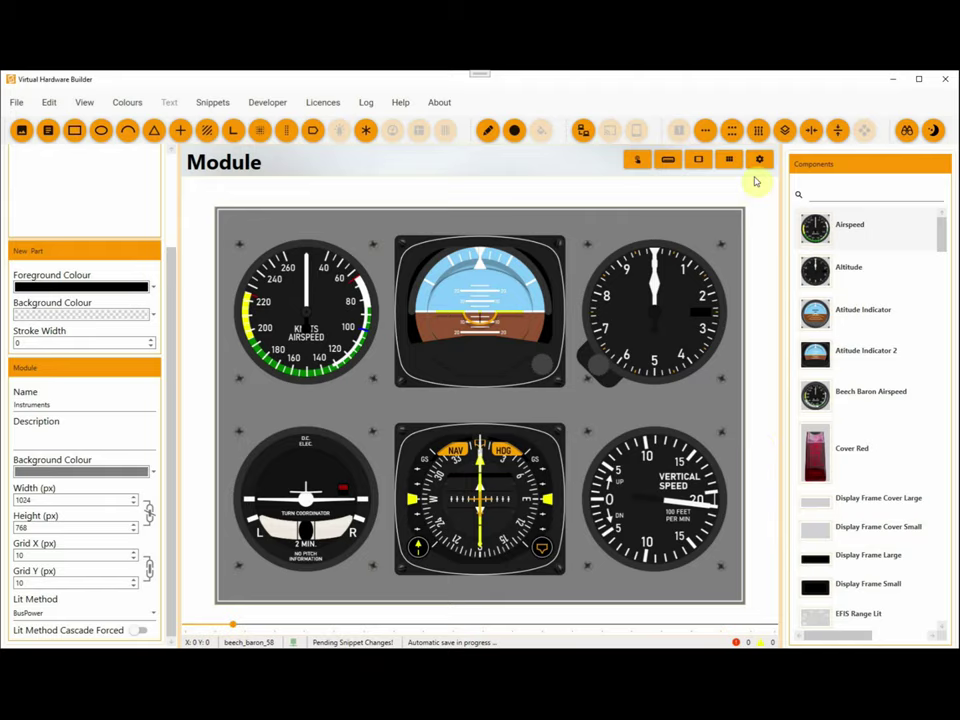
Show the Snippets library list beside the six-instrument Instruments module.
left_click(758, 162)
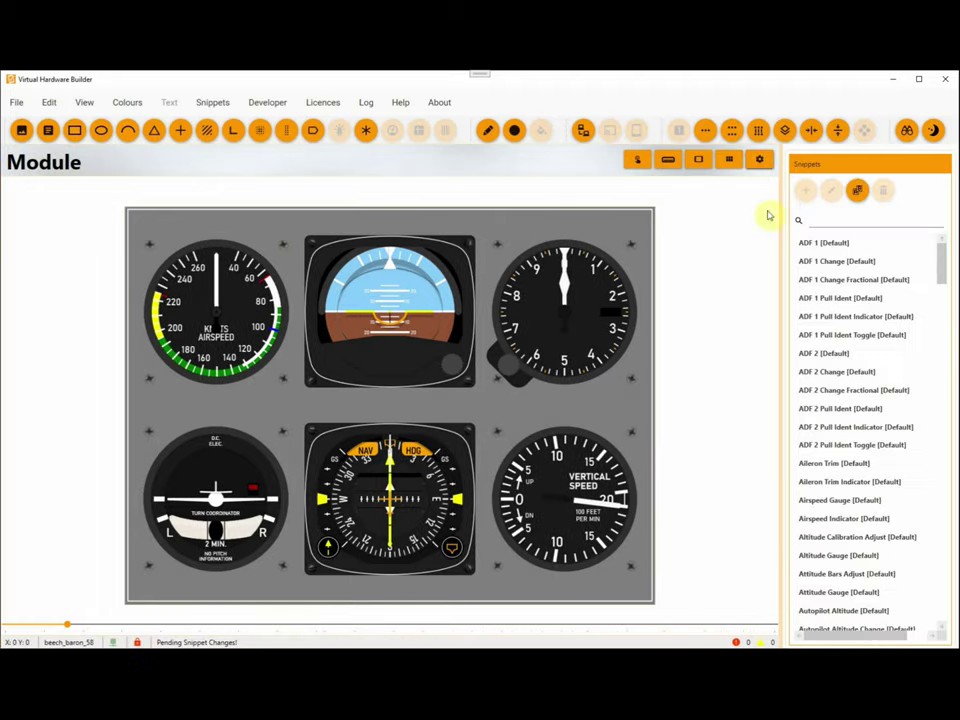
Open the HSI gauge's Snippet Configuration, showing its Inner layer rotating with NAV_OBS1_LESS_HEADING.
left_click(464, 433)
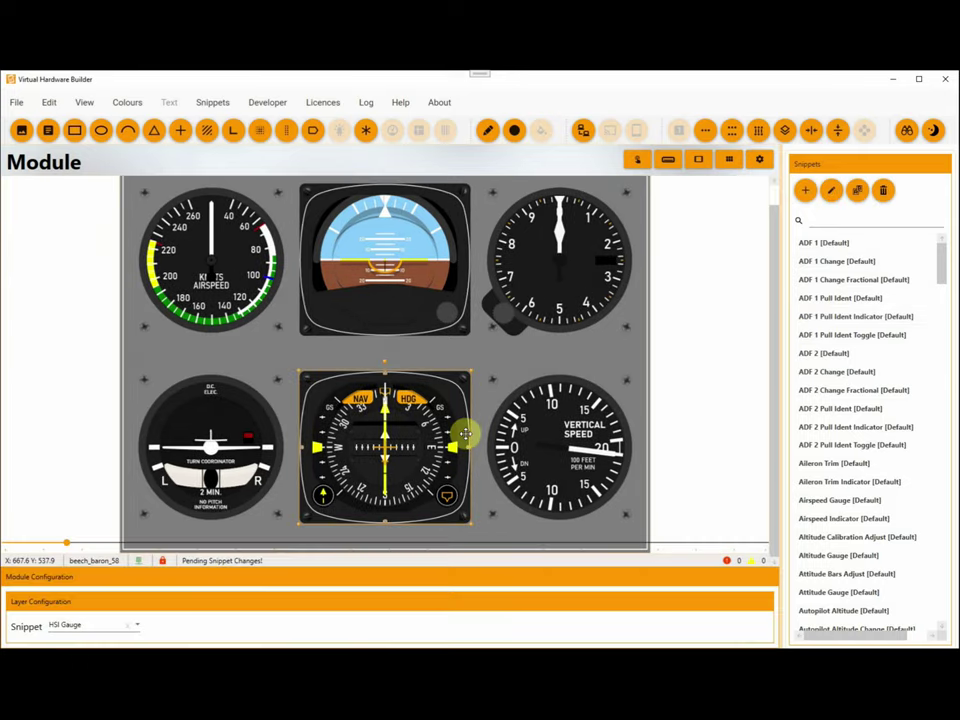
left_click(832, 193)
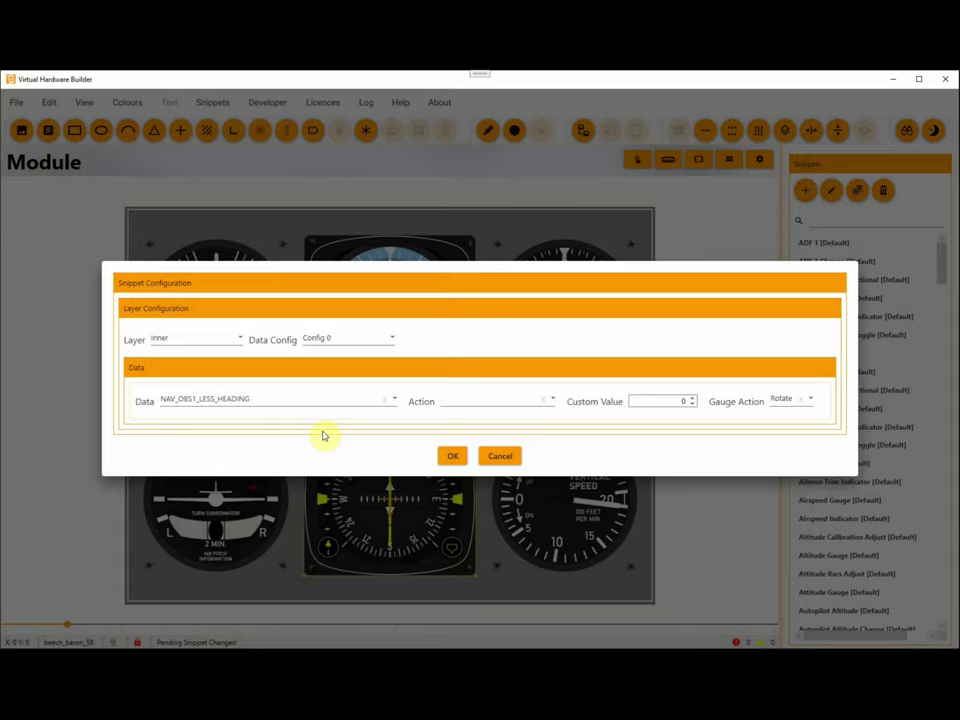
View the HSI's Compass layer, which rotates with PLANE_HEADING_DEGREES_GYRO.
left_click(222, 338)
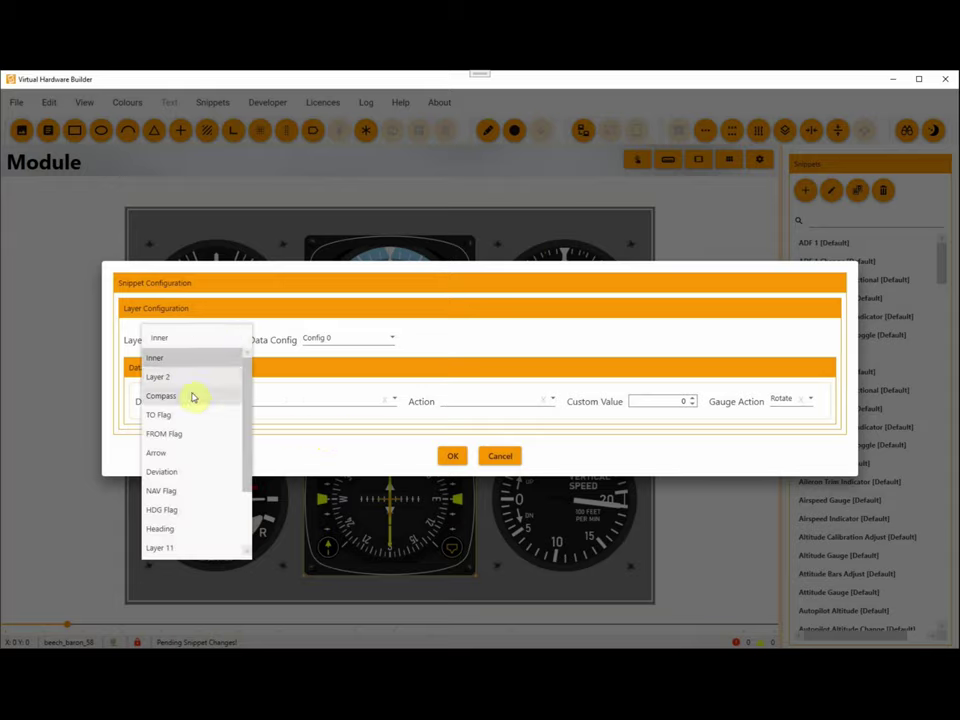
left_click(193, 397)
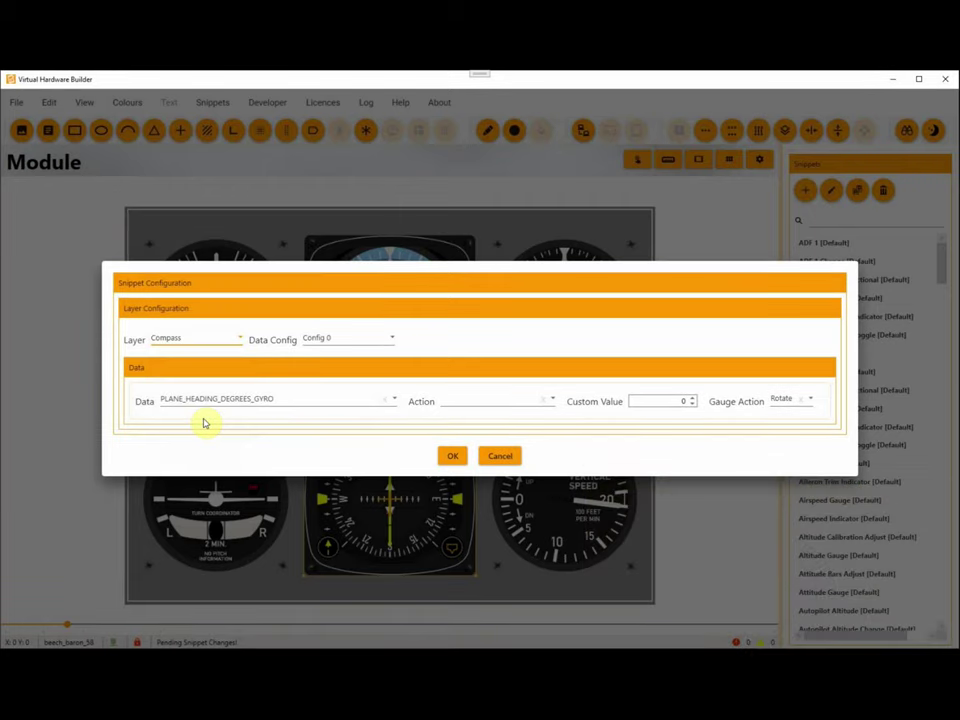
left_click(186, 339)
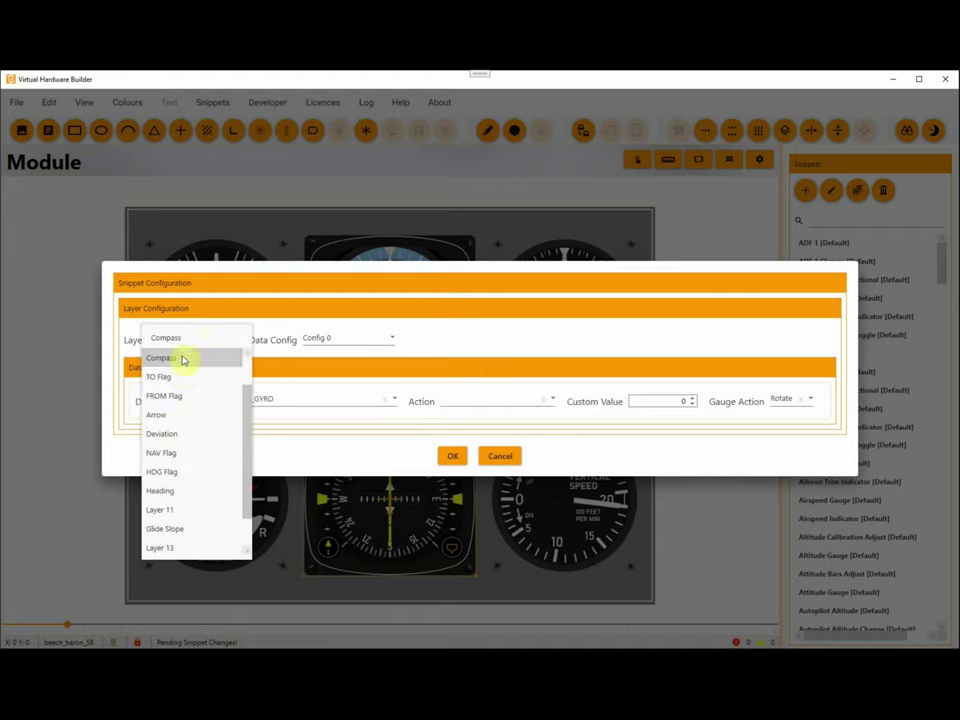
Review the TO Flag (Config 1) and FROM Flag visibility bindings to HSI_TF_FLAGS, values 1 and 2.
left_click(182, 377)
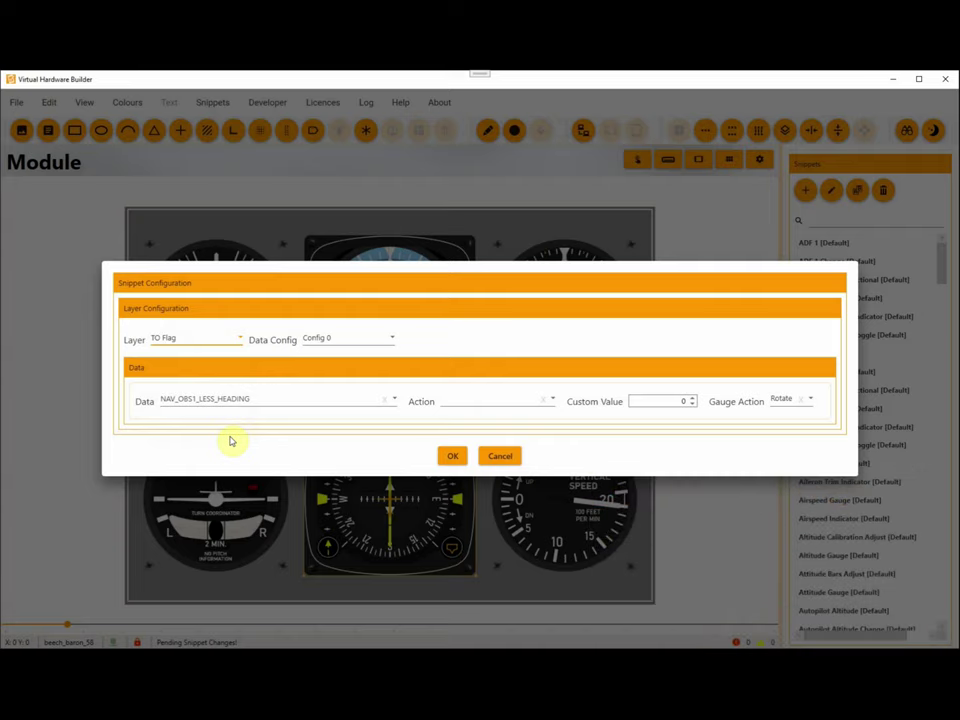
left_click(336, 339)
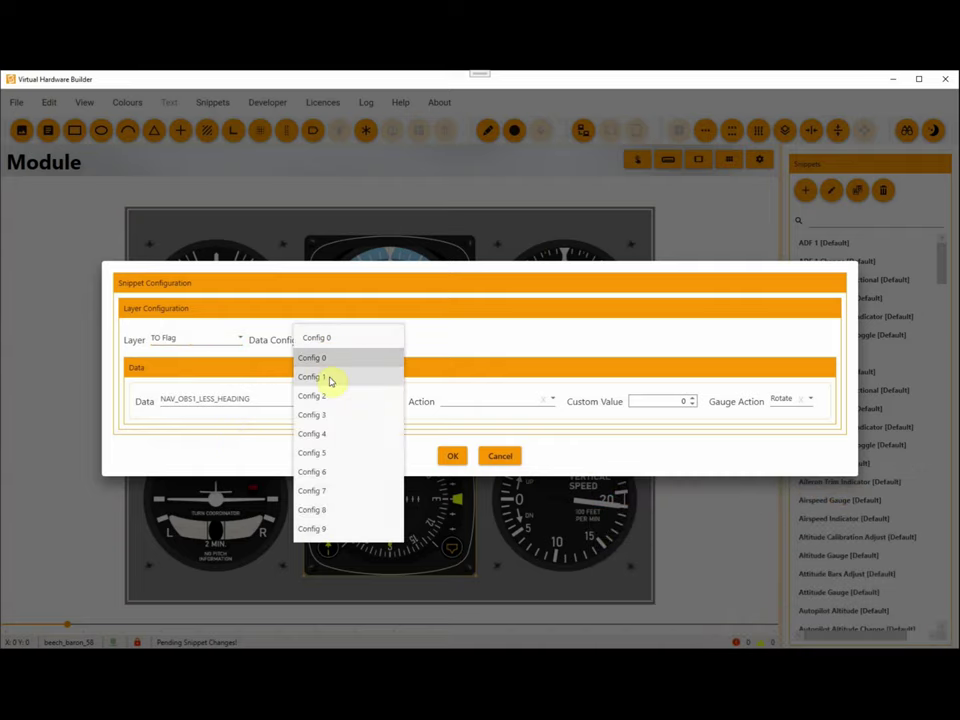
left_click(330, 379)
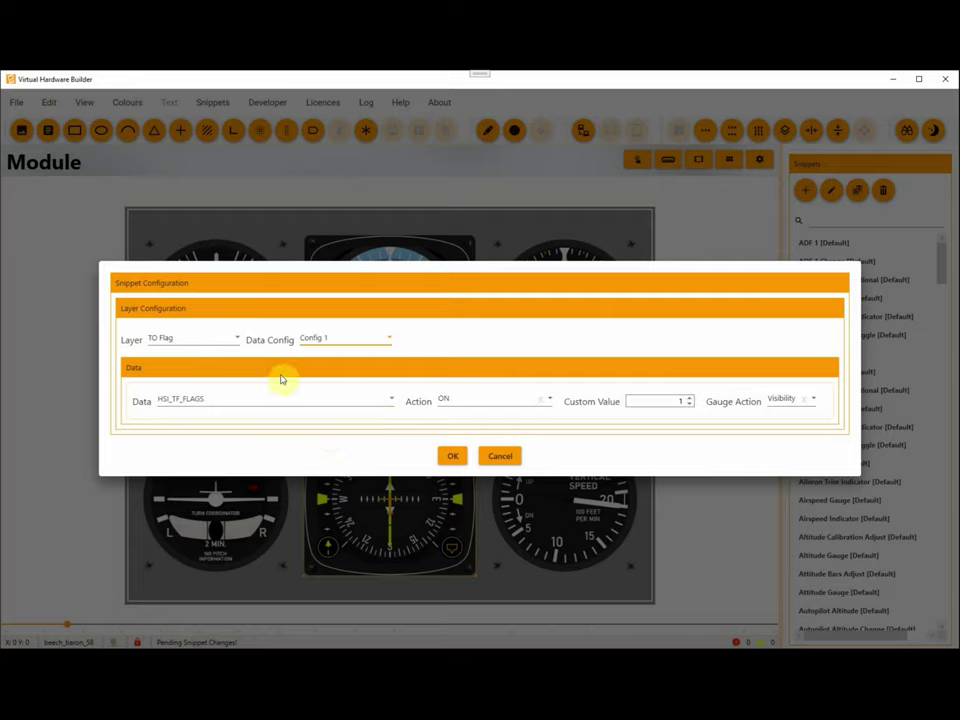
left_click(204, 337)
left_click(196, 377)
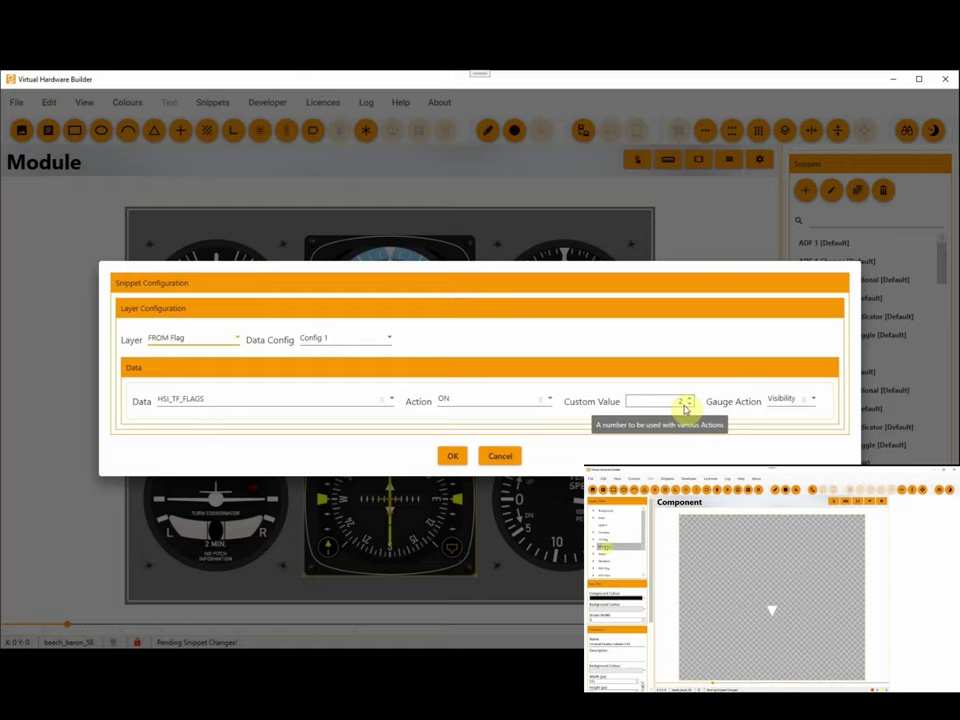
Return FROM Flag to Config 0 and view the Arrow layer rotating with NAV_OBS1_LESS_HEADING.
left_click(388, 339)
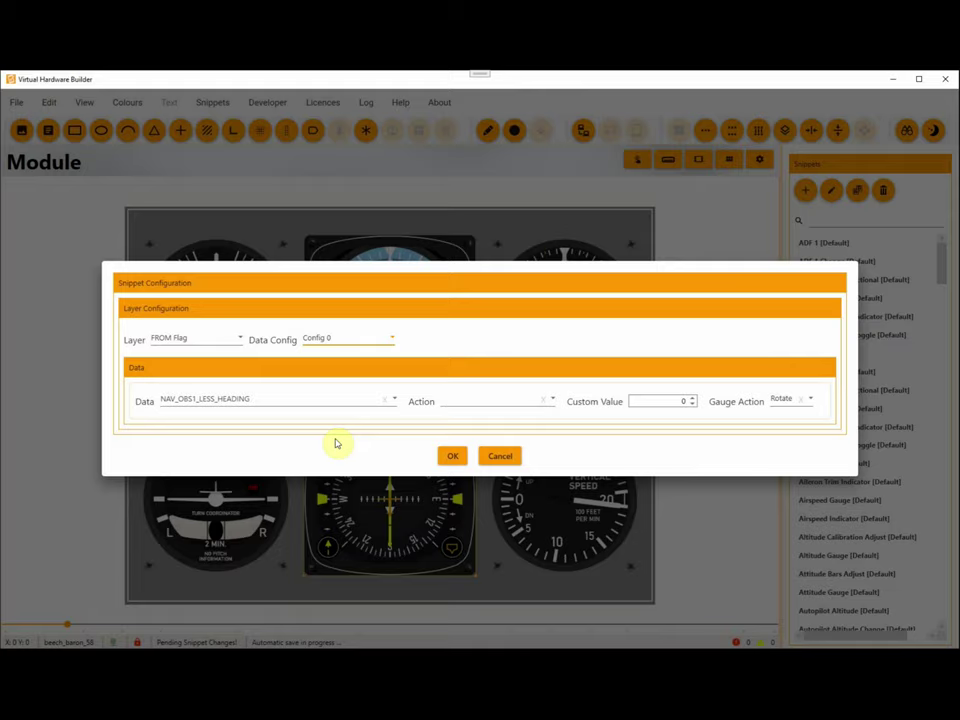
left_click(200, 338)
left_click(197, 377)
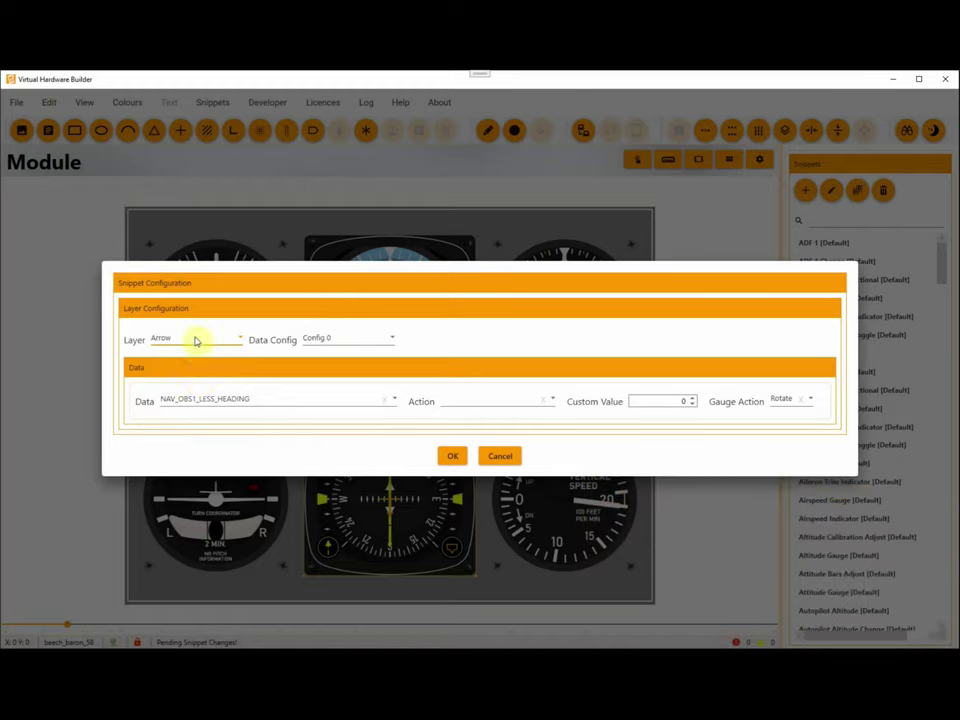
left_click(193, 339)
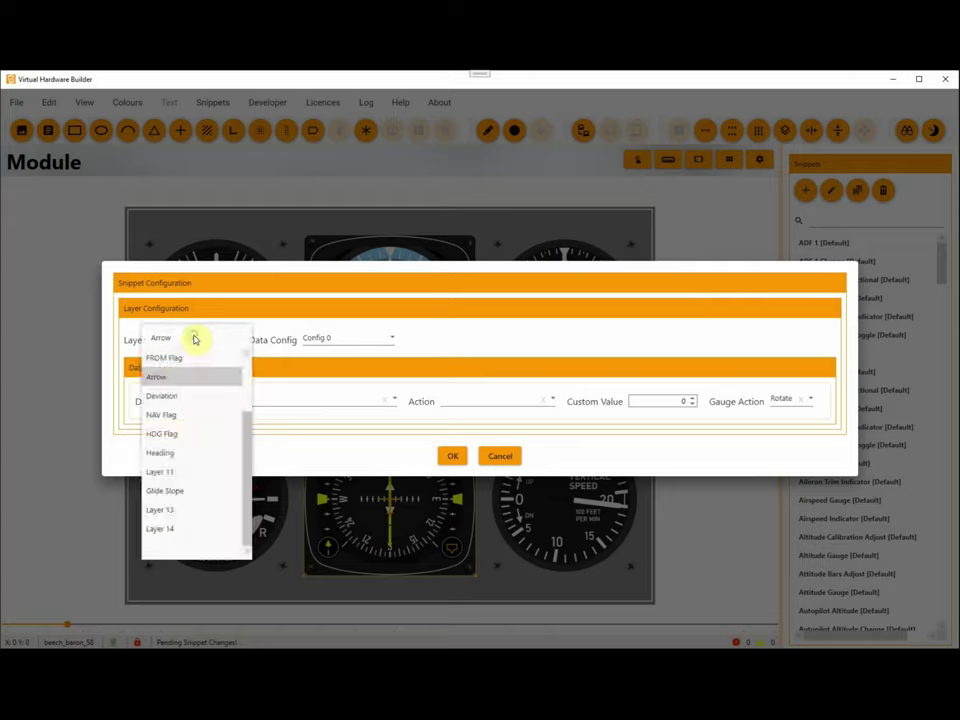
View the Deviation layer's bindings, including its sideways move with NAV_CDI1 scaled by about 0.433.
left_click(191, 395)
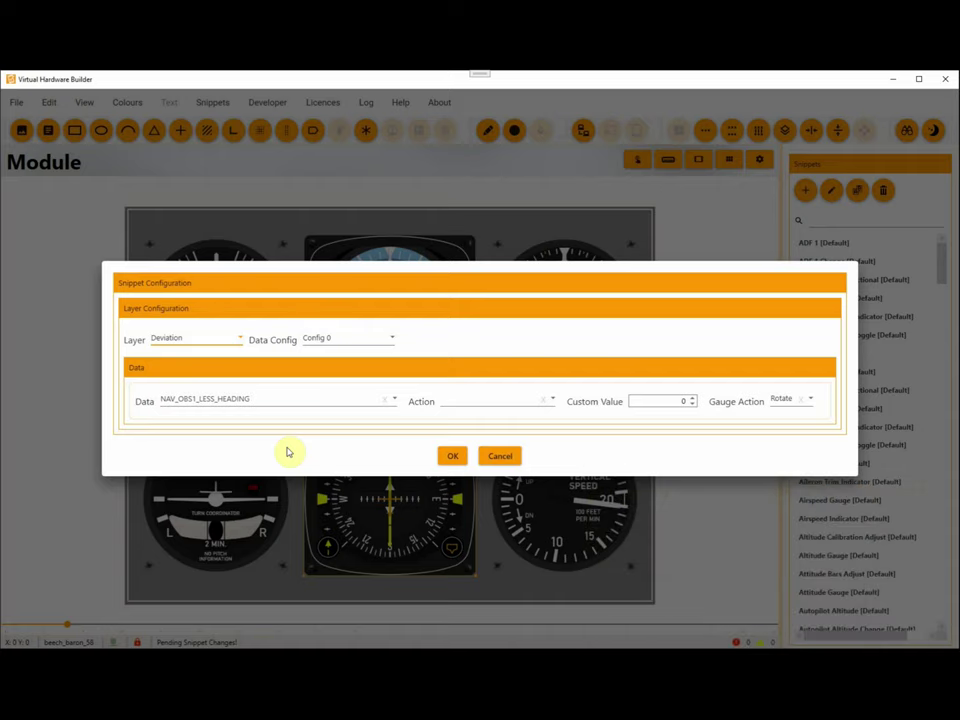
left_click(334, 339)
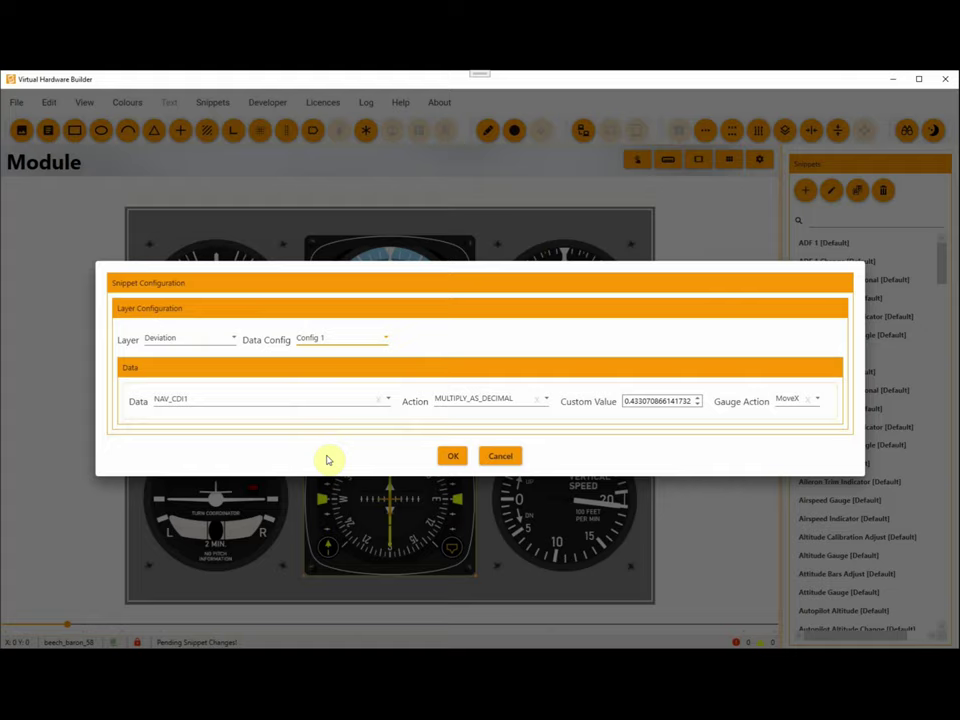
left_click(317, 337)
left_click(316, 360)
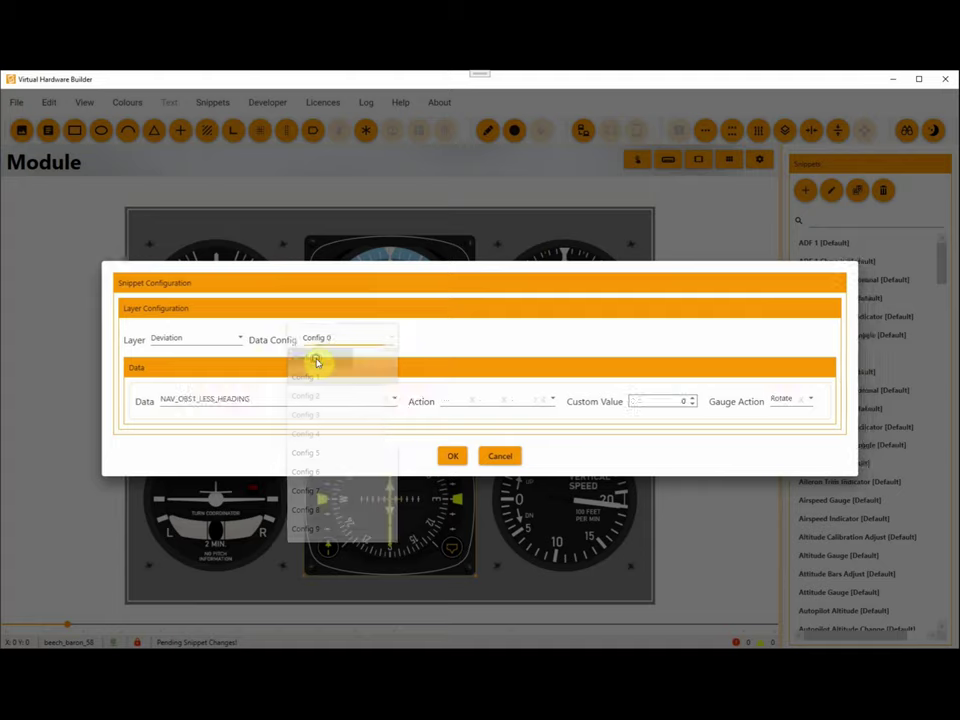
View the NAV Flag layer's visibility binding: NAV_CODES1, HAS_FLAG_ZERO_IS_ONE, value 8.
left_click(214, 341)
left_click(192, 419)
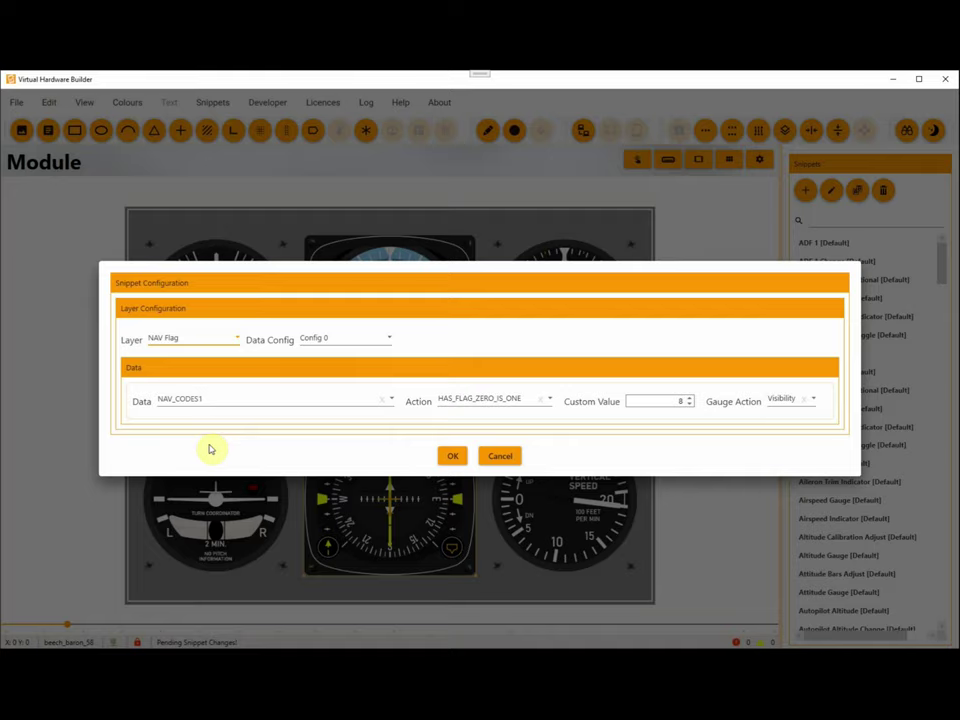
left_click(189, 339)
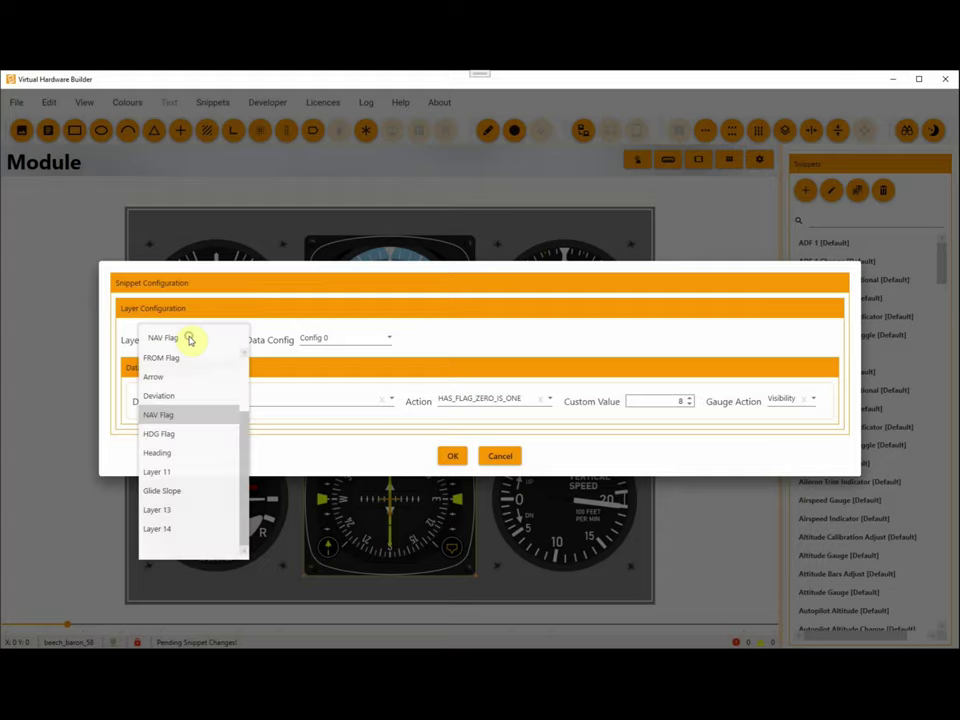
View the HDG Flag layer, visible when PARTIAL_PANEL_ELECTRICAL is ON (value 1).
left_click(178, 433)
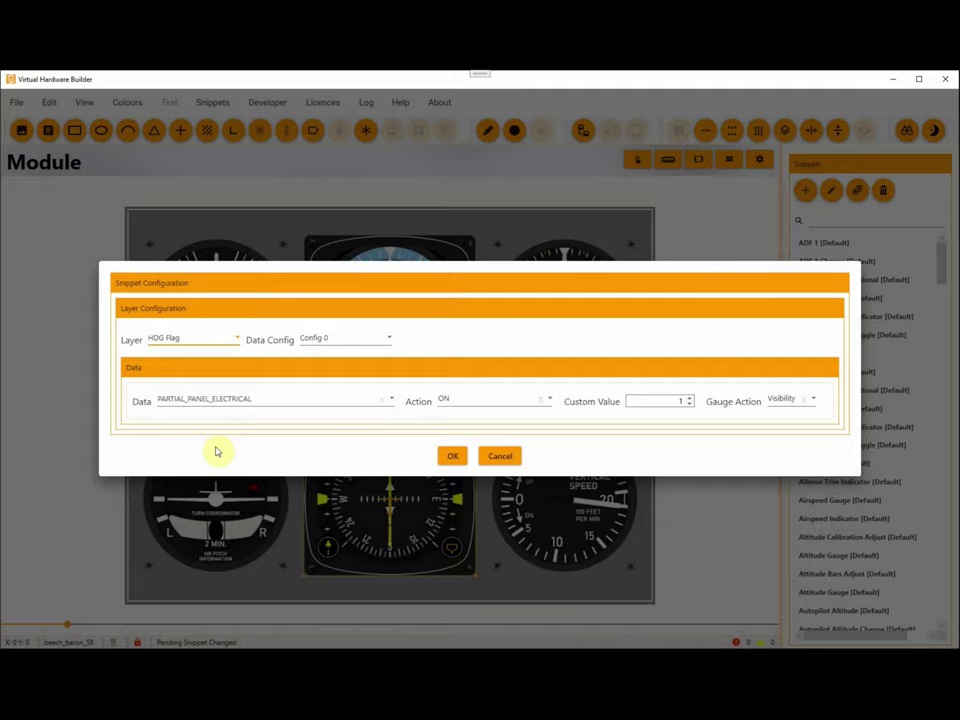
left_click(193, 339)
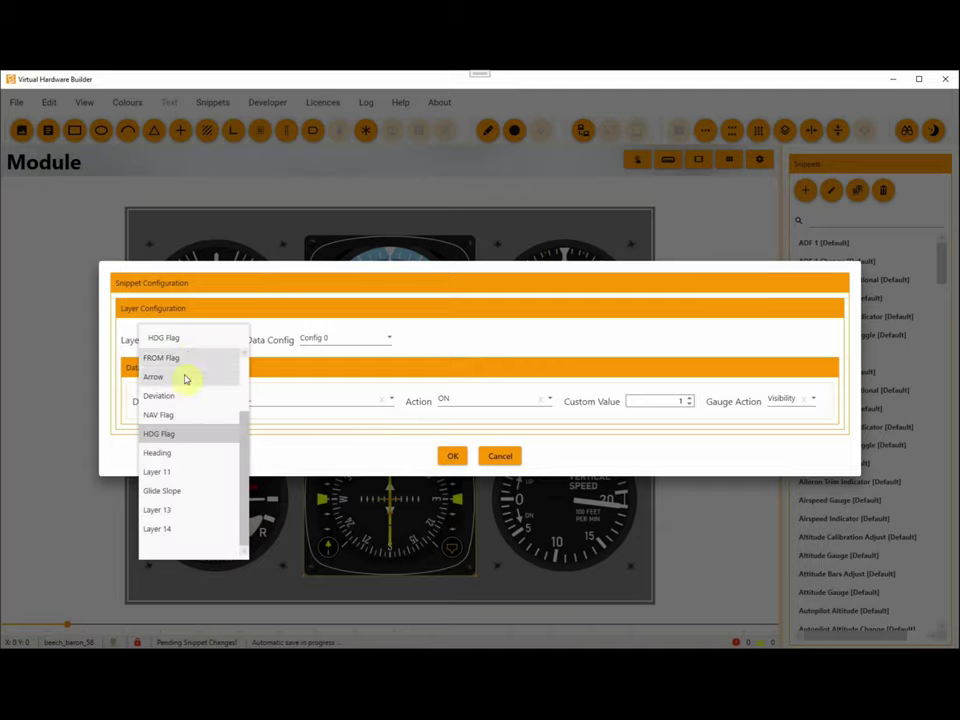
View the Heading layer, rotated by AUTOPILOT_HEADING_LOCK_DIR_LESS_HEADING.
left_click(180, 453)
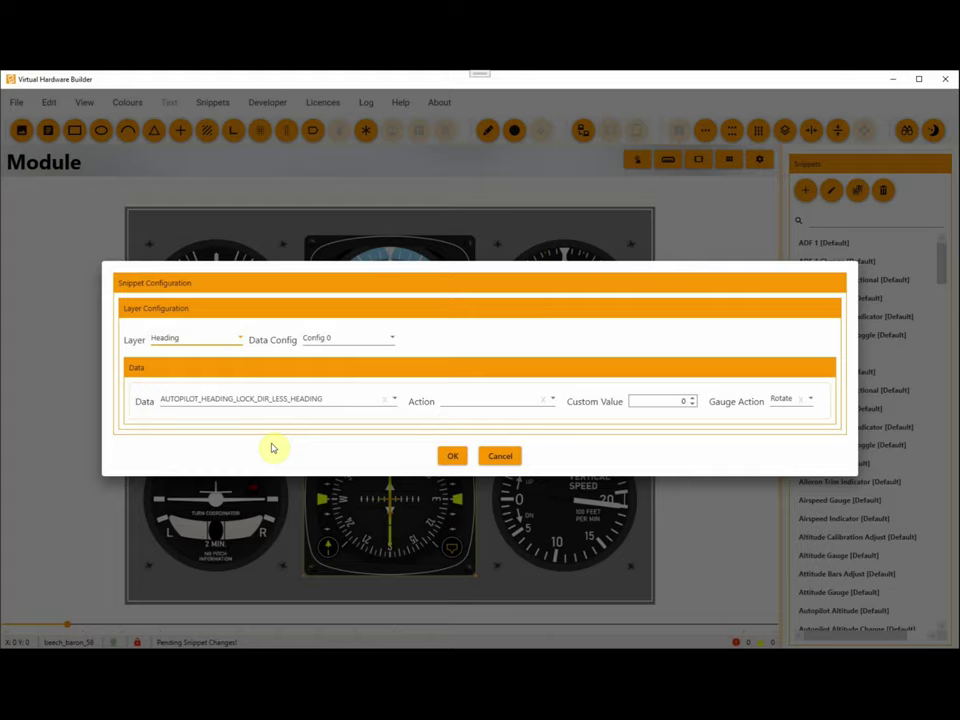
left_click(199, 339)
View the Glide Slope layer moving vertically with NAV_GSI1, scaled by about 0.487.
left_click(193, 490)
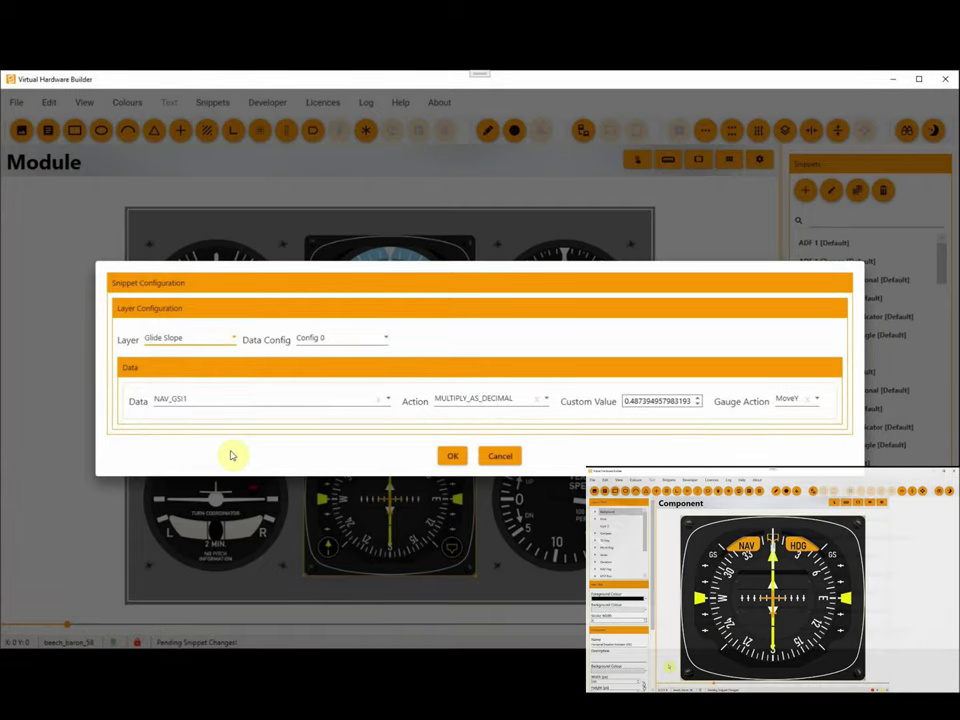
Check Glide Slope's Config 1 NAV_GS_FLAG1 visibility binding, then cancel the snippet configuration unchanged.
left_click(332, 338)
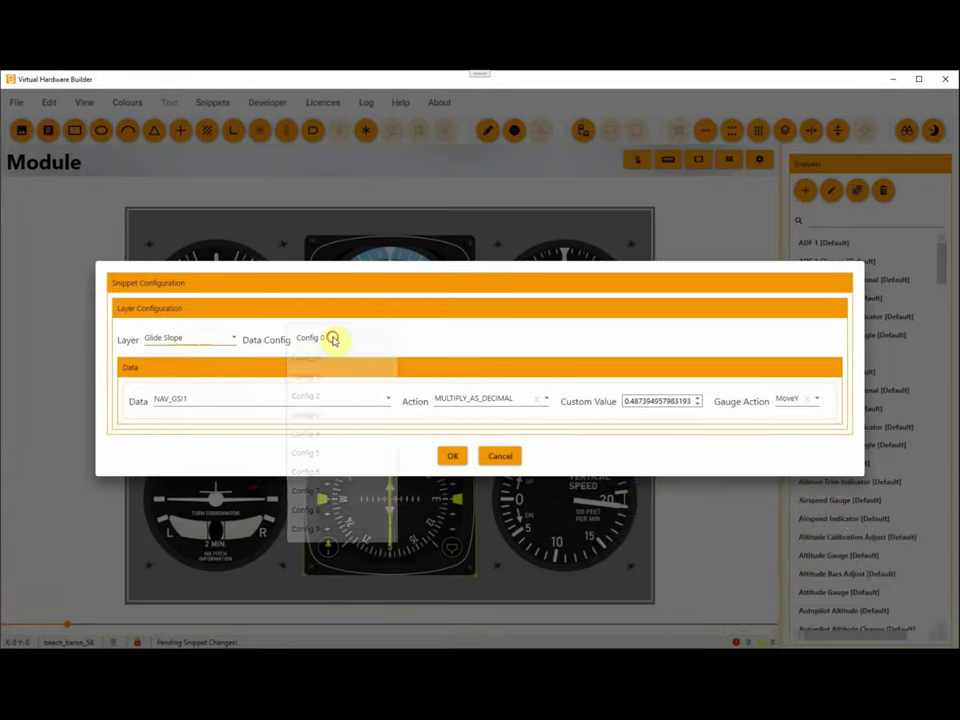
left_click(332, 373)
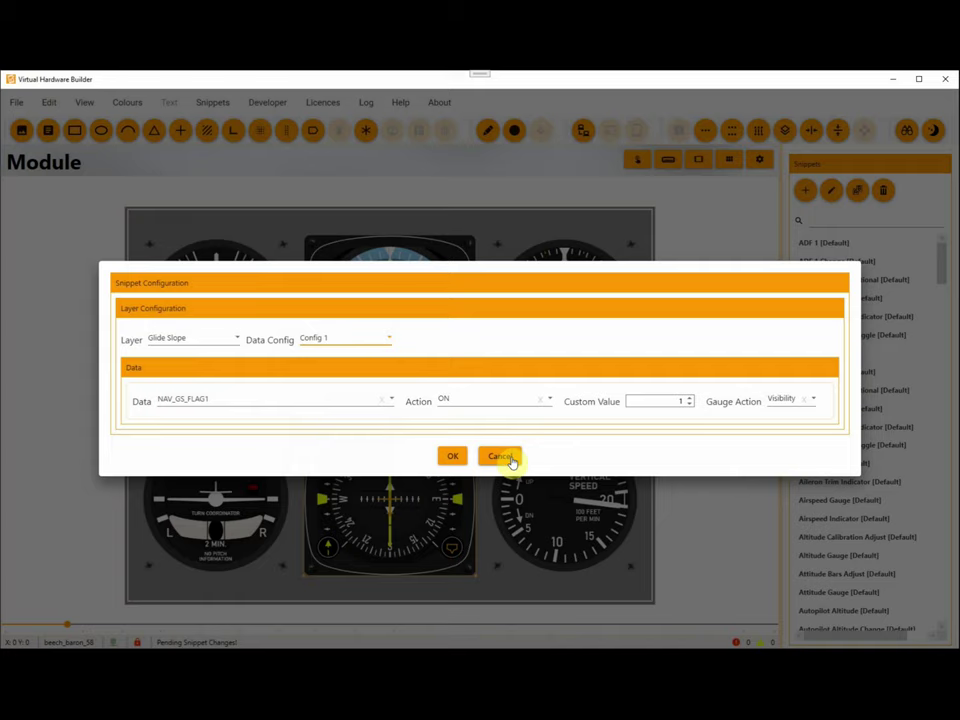
left_click(508, 456)
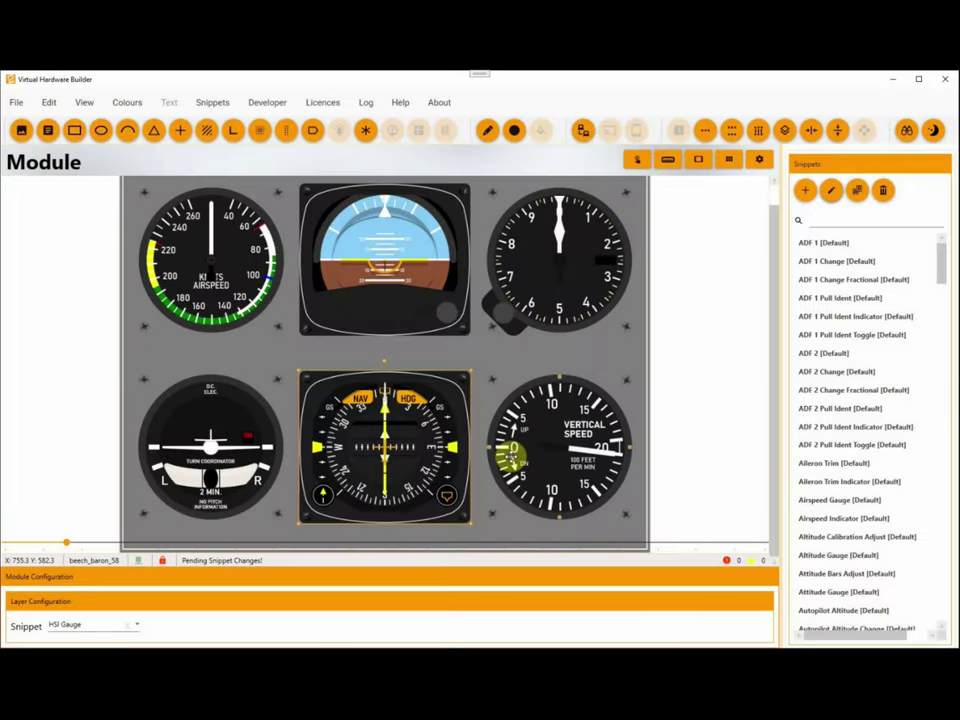